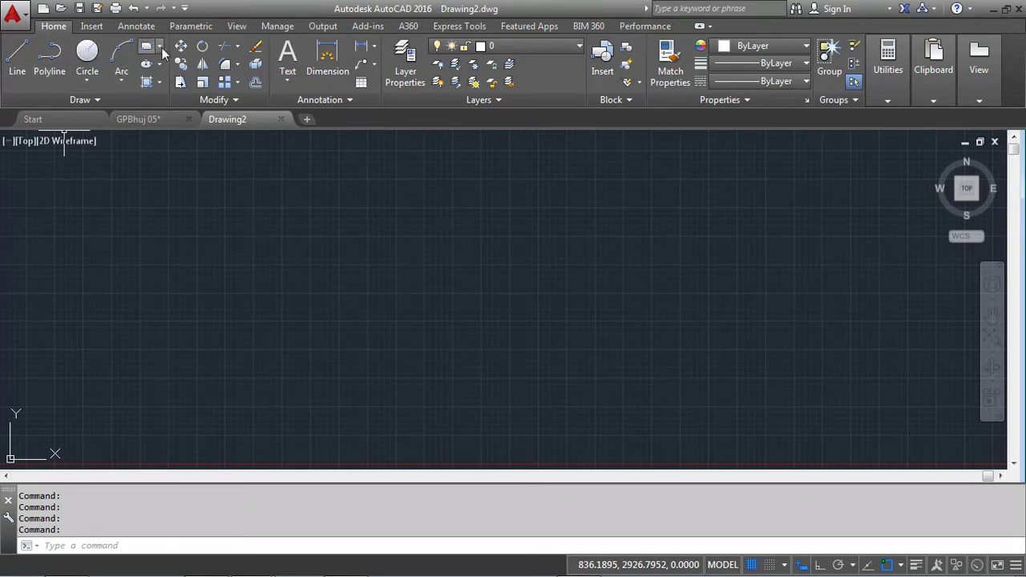
click(161, 48)
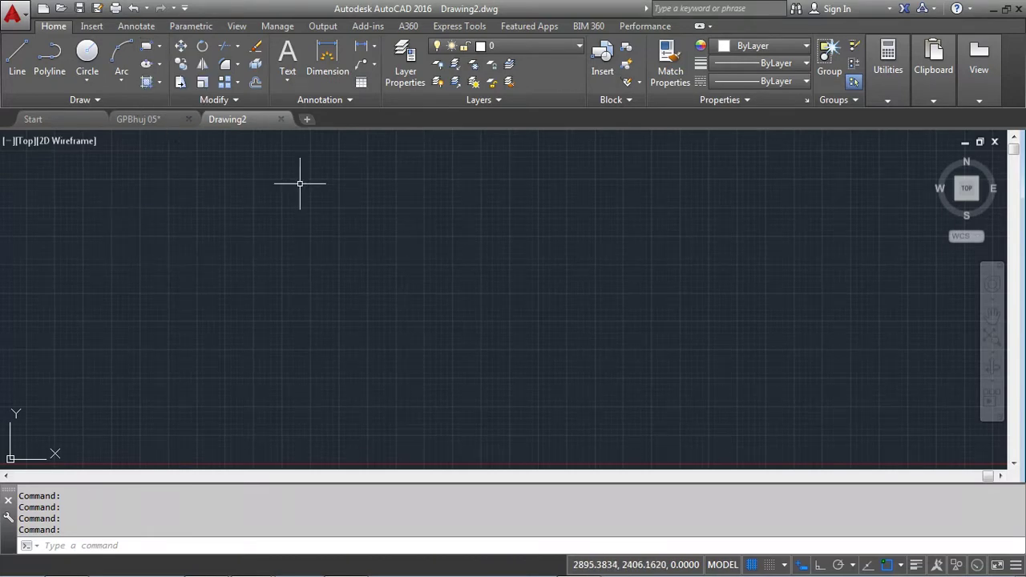
click(290, 80)
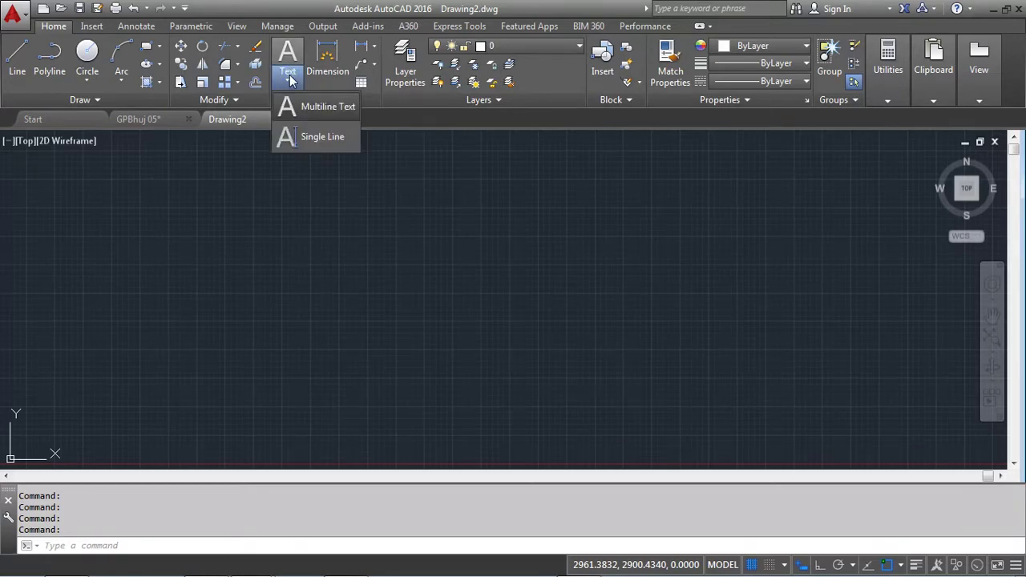
click(201, 258)
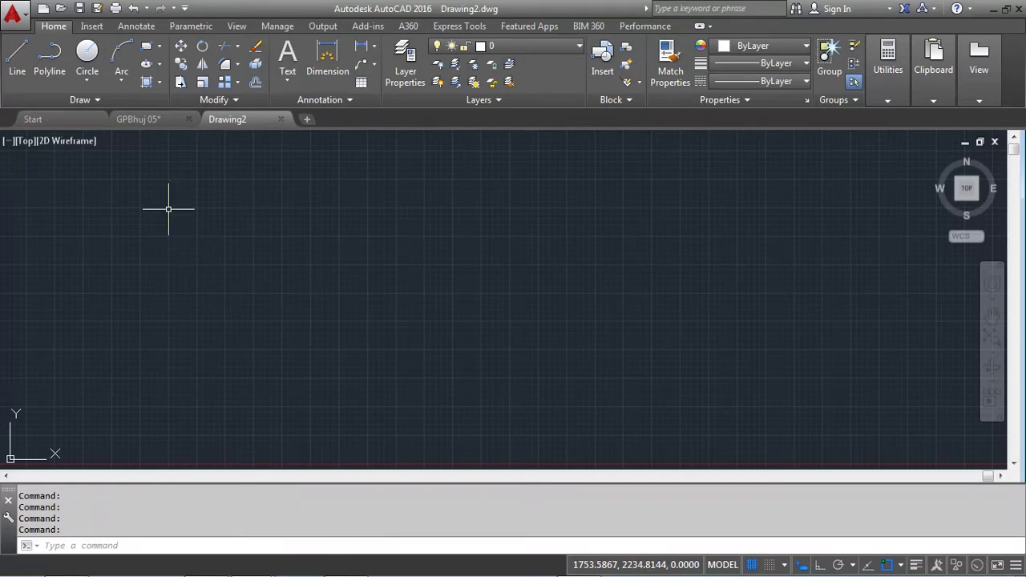
Draw a three-sided polygon by its edge, with a horizontal base 250 long and Ortho mode on.
click(160, 46)
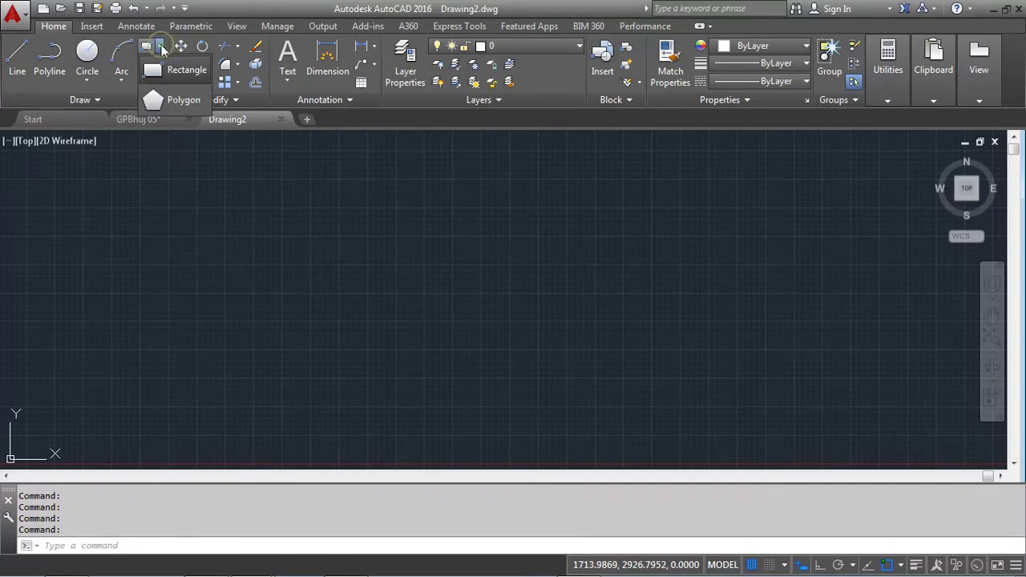
click(179, 101)
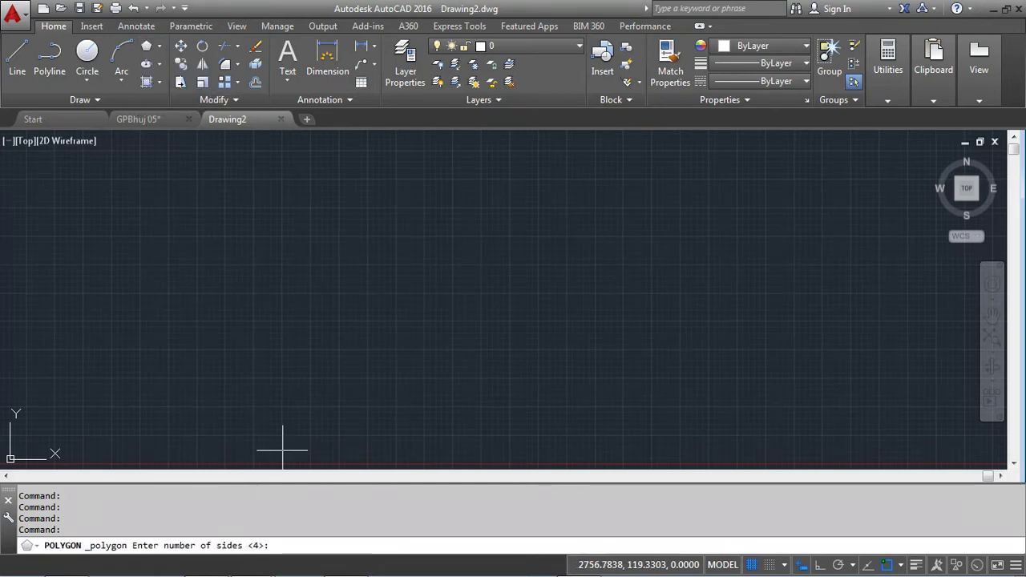
text(3)
key(Return)
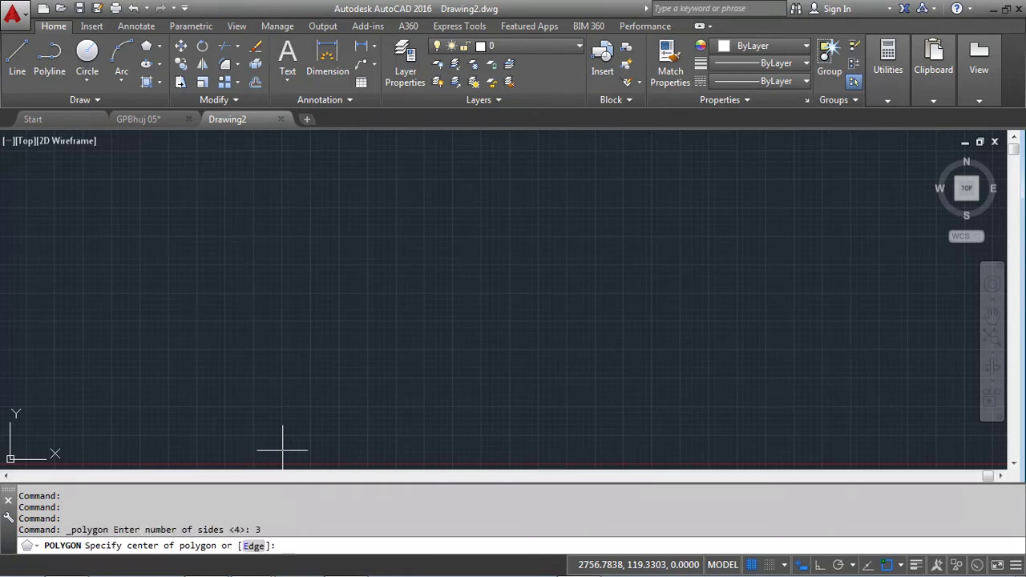
click(255, 545)
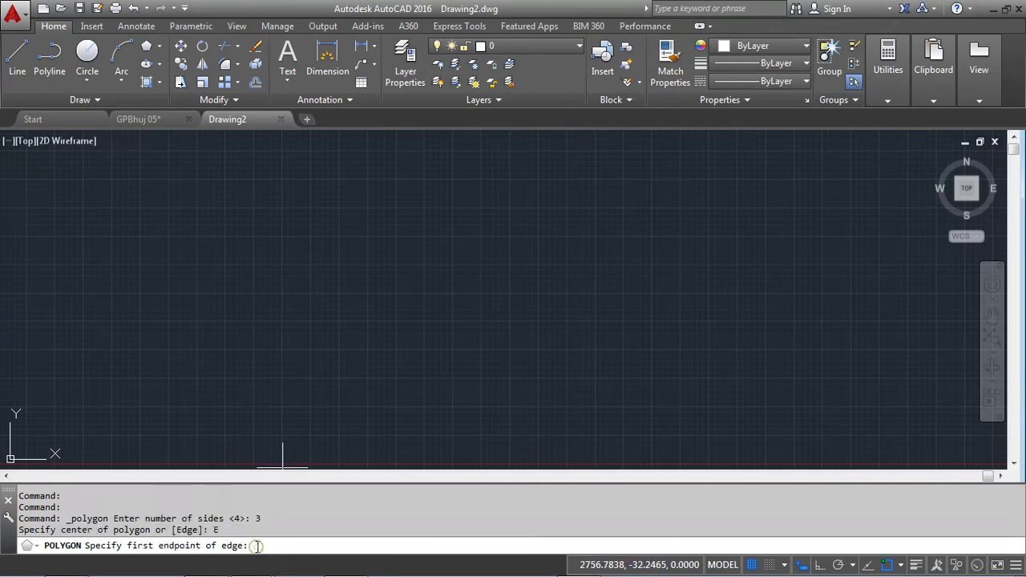
click(324, 360)
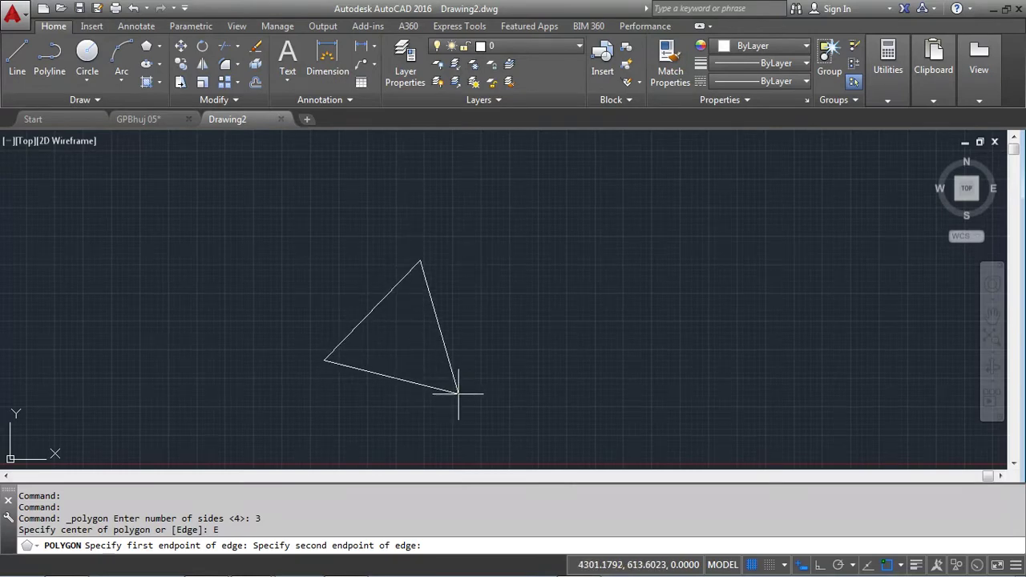
click(820, 566)
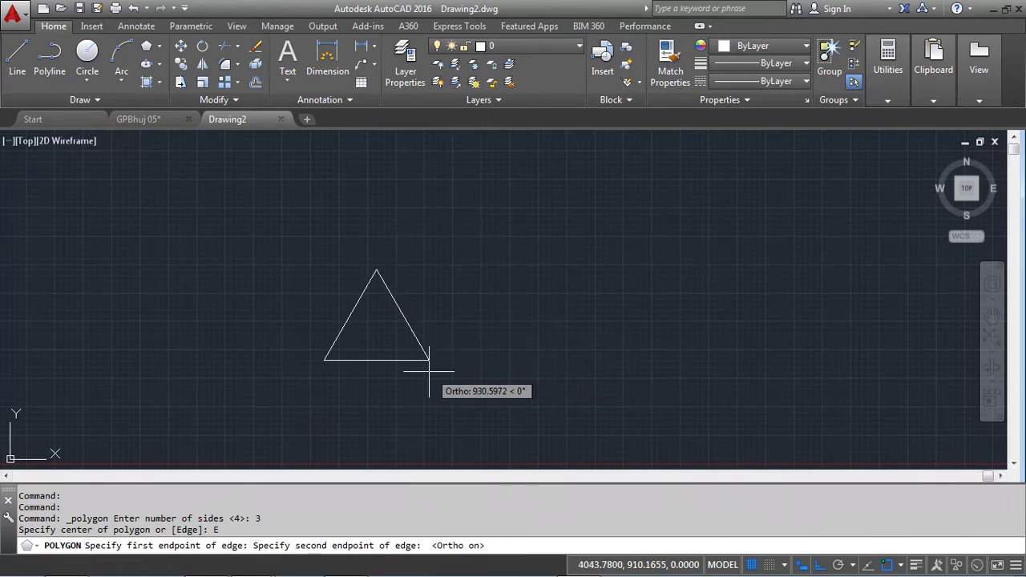
text(250)
key(Return)
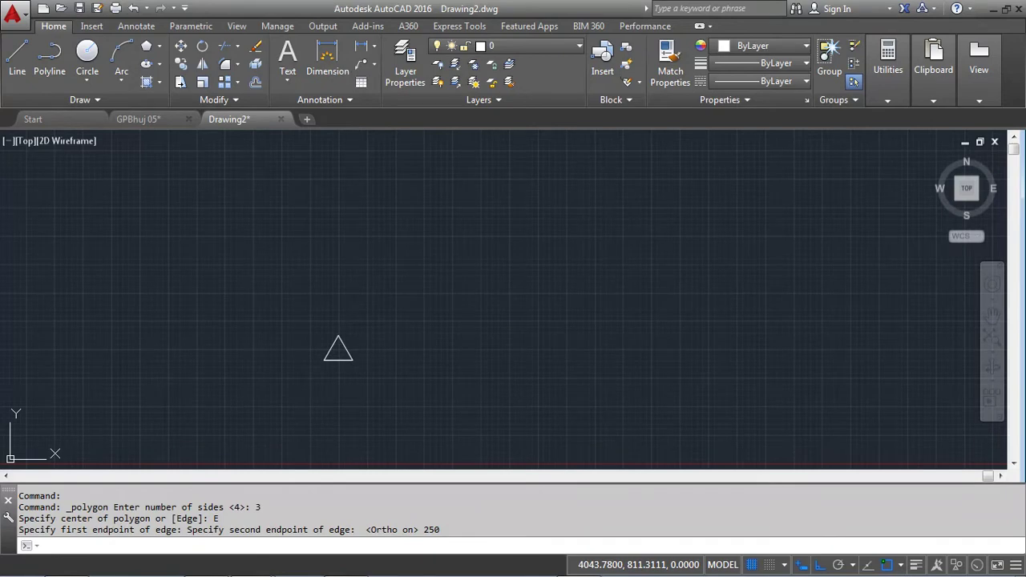
Draw a 3-Point circle through the three corners of the triangle.
text(z)
key(Return)
text(z)
key(Return)
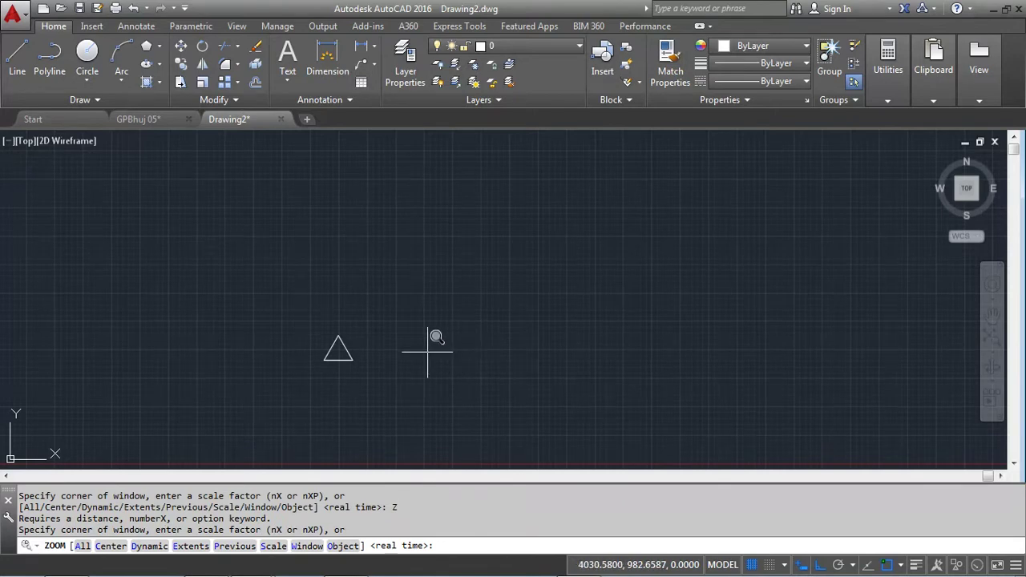
text(e)
key(Return)
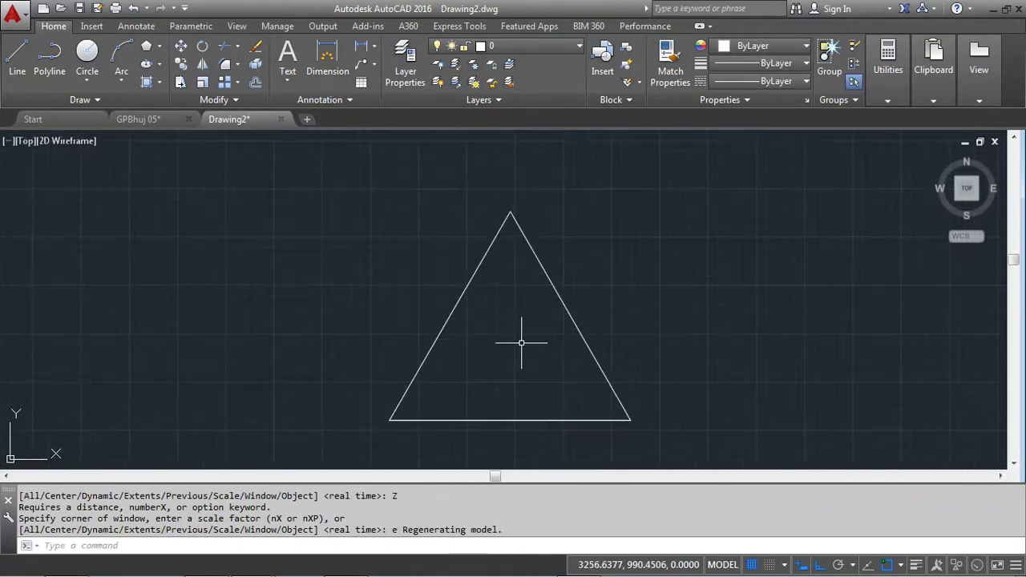
scroll(521, 343, down, 2)
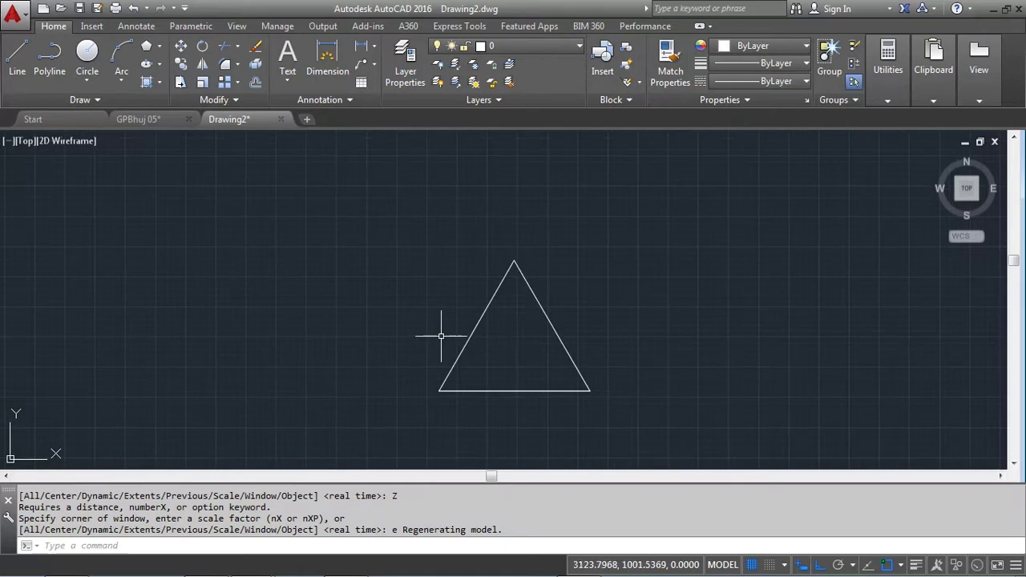
click(89, 82)
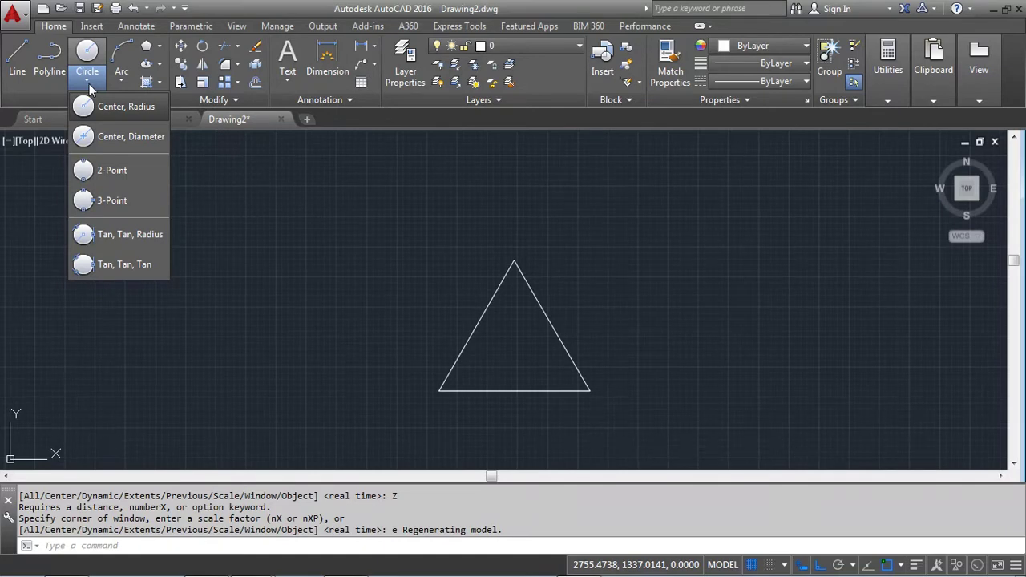
click(91, 202)
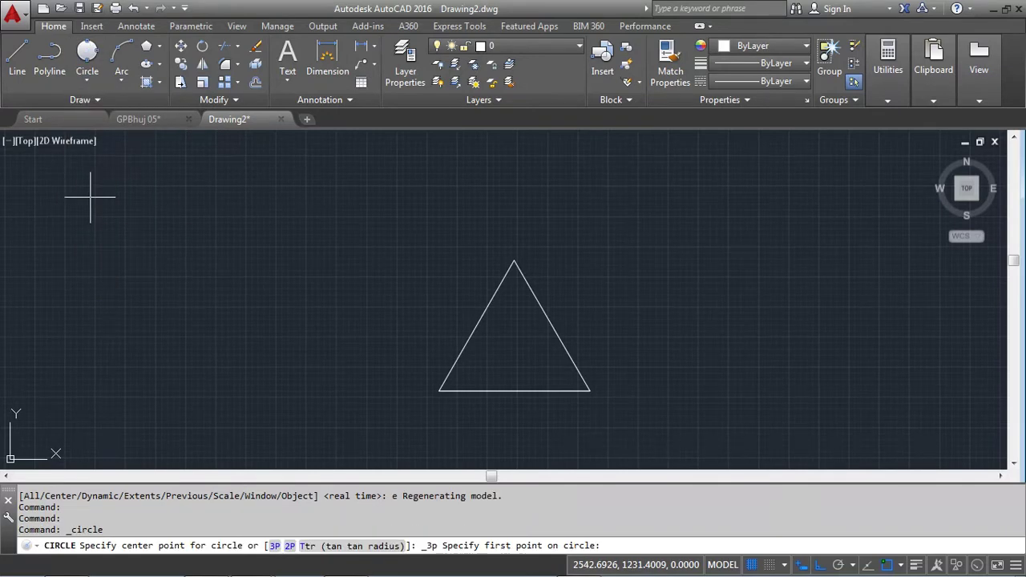
click(439, 392)
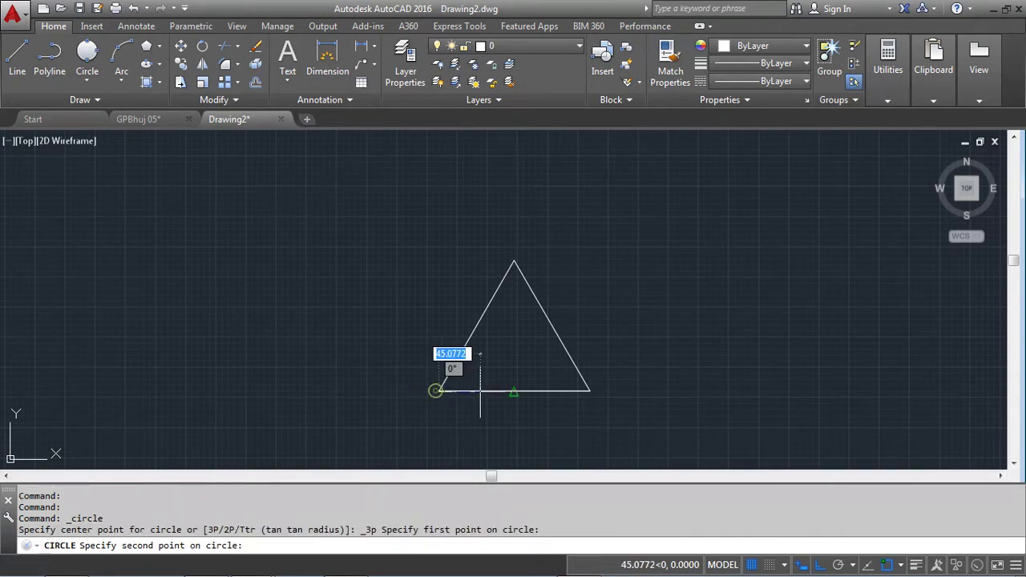
click(590, 392)
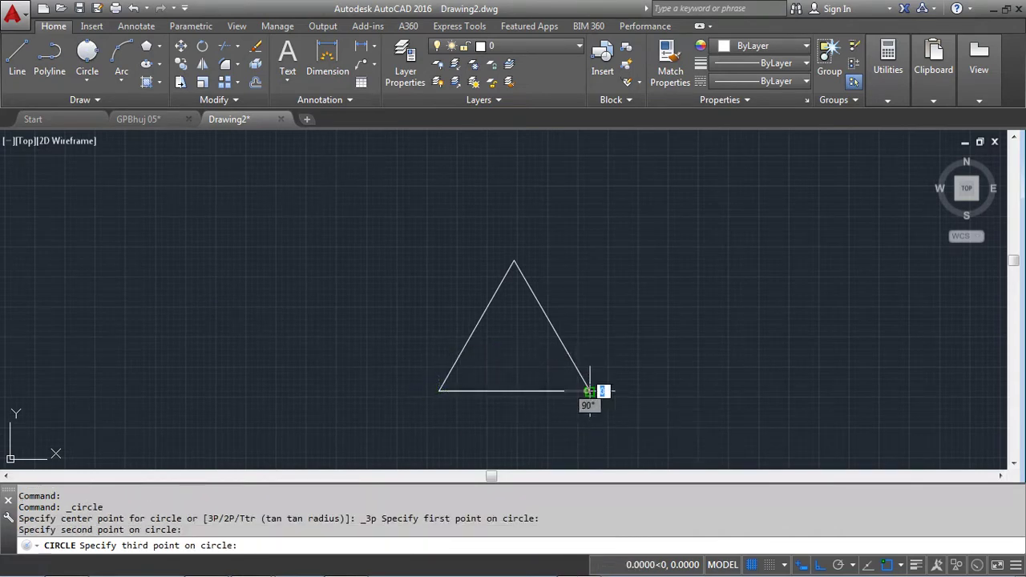
click(514, 263)
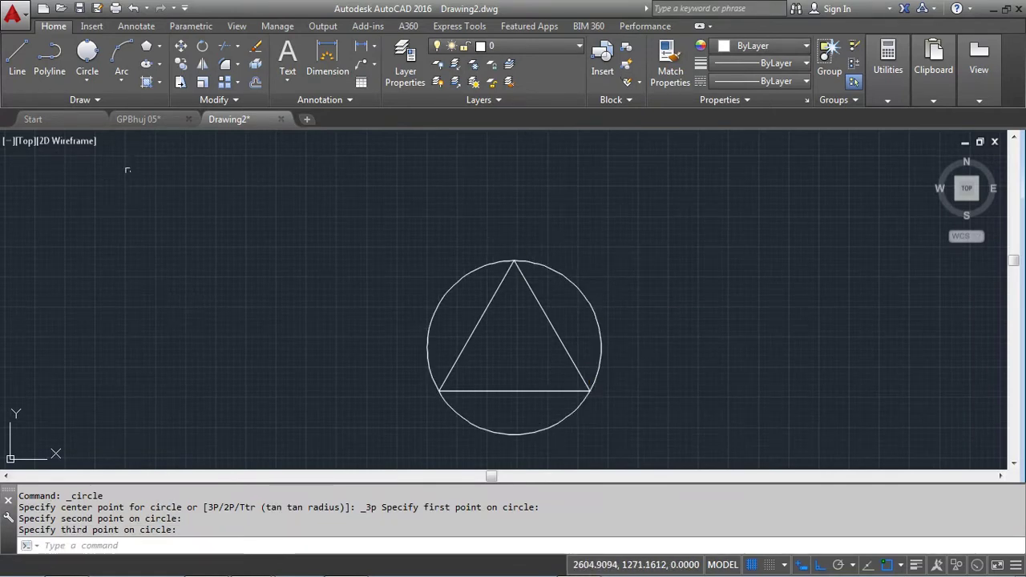
Draw a Tan, Tan, Tan circle inside the triangle, tangent to its three sides.
click(88, 80)
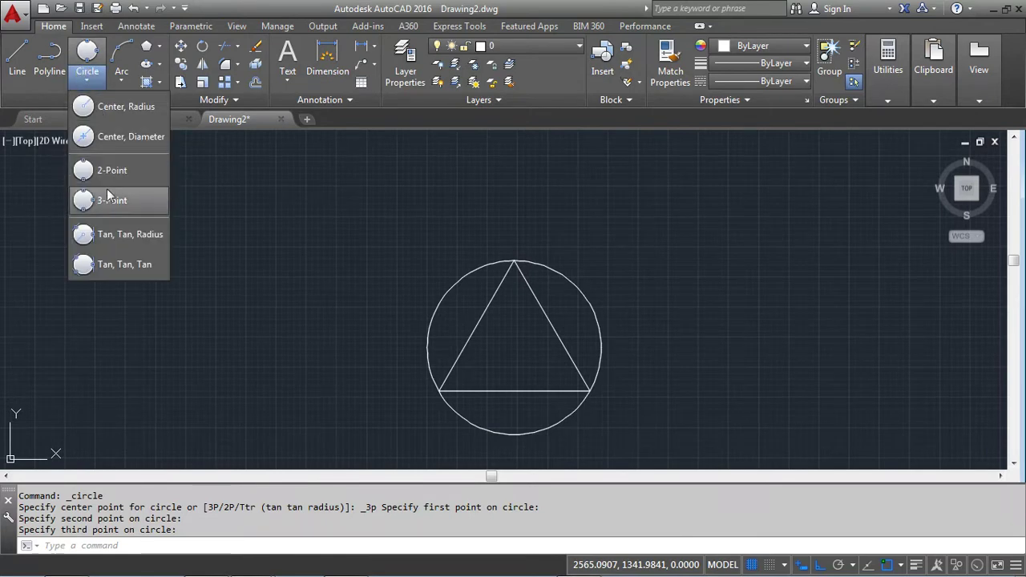
click(118, 264)
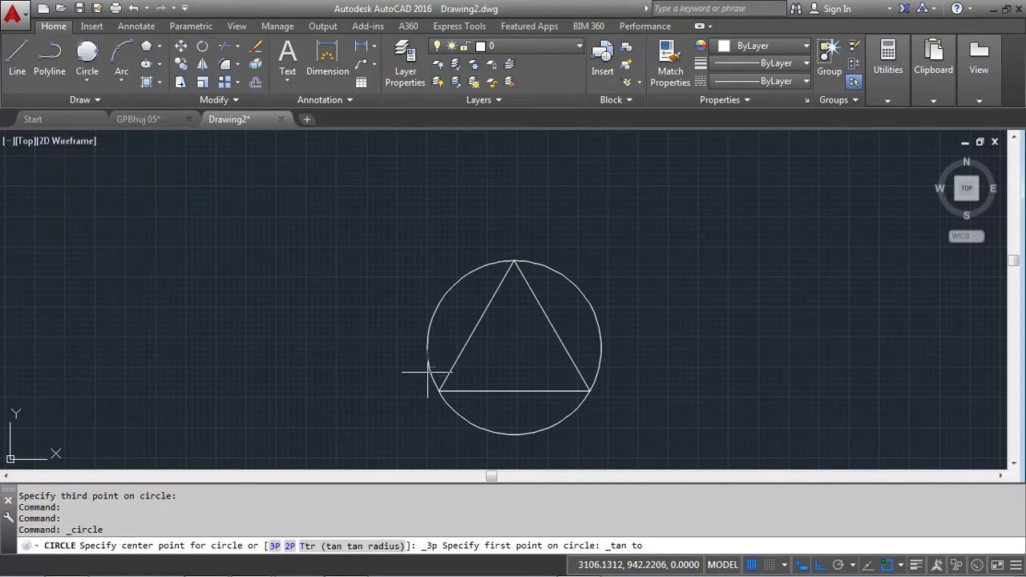
click(477, 328)
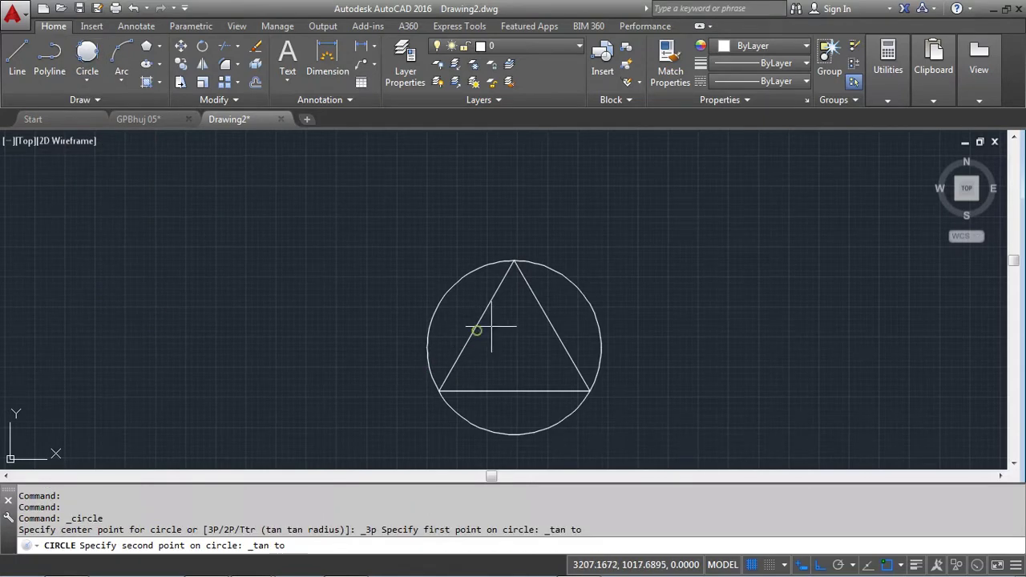
click(552, 324)
click(524, 391)
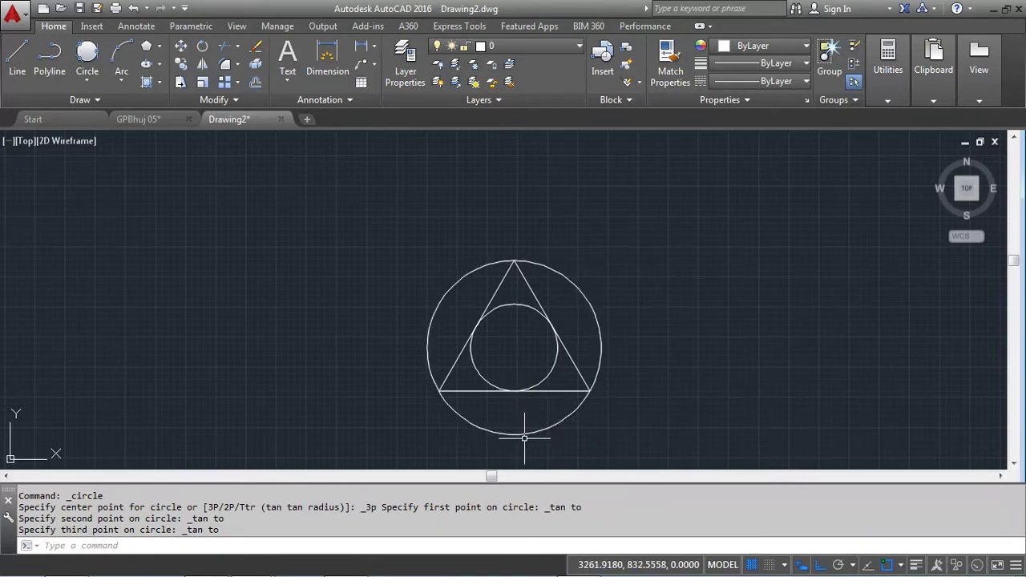
With all objects as cutting edges, trim the inner circle's top arc, the outer circle's two upper arcs and the lower parts of the triangle's slanted sides.
scroll(515, 422, up, 2)
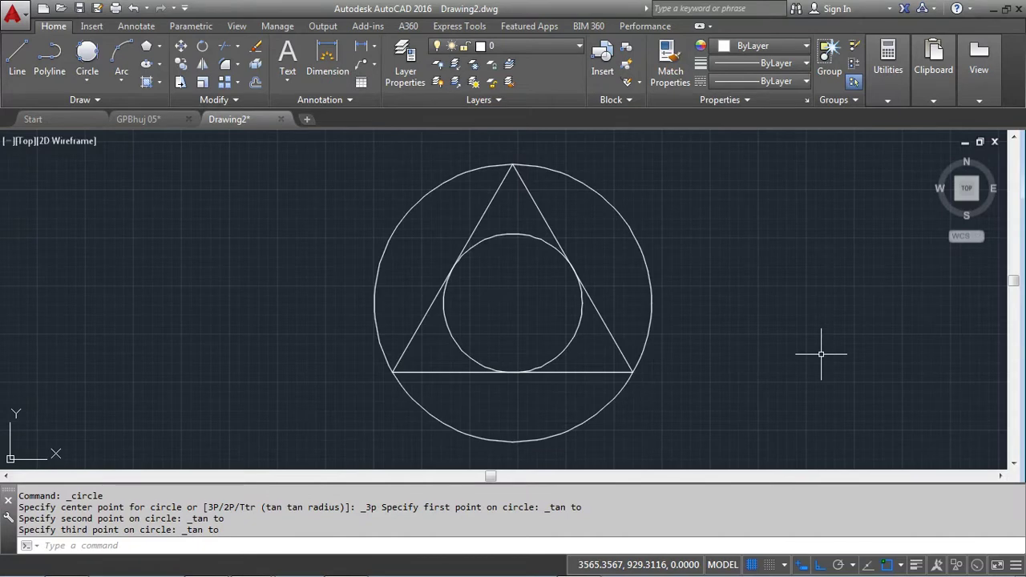
click(226, 48)
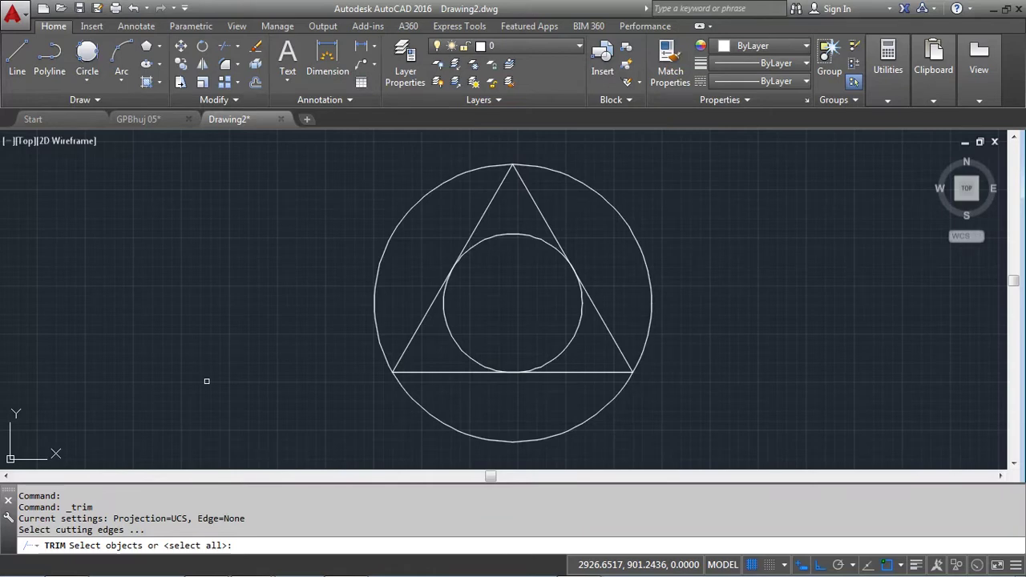
key(Return)
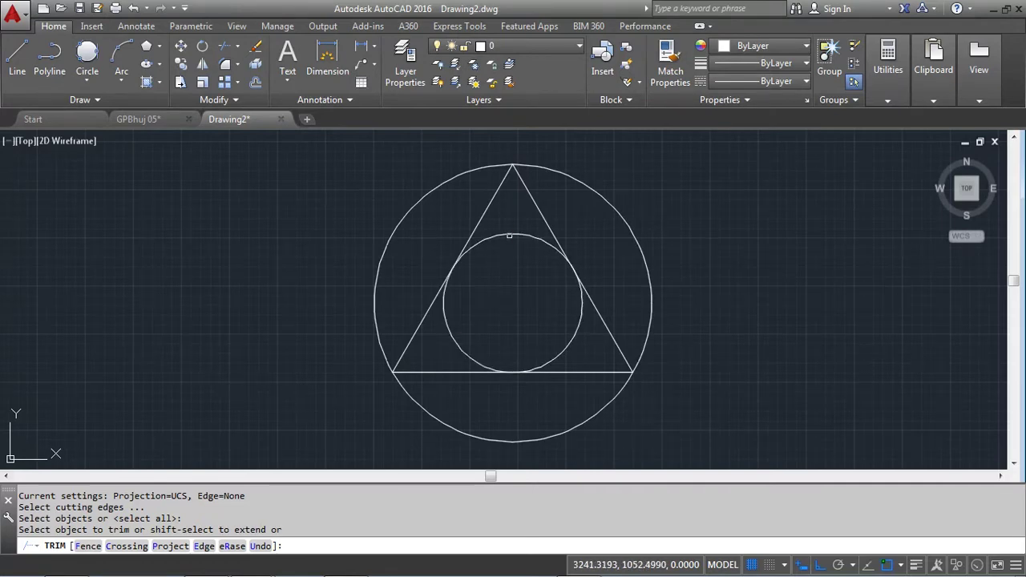
click(509, 235)
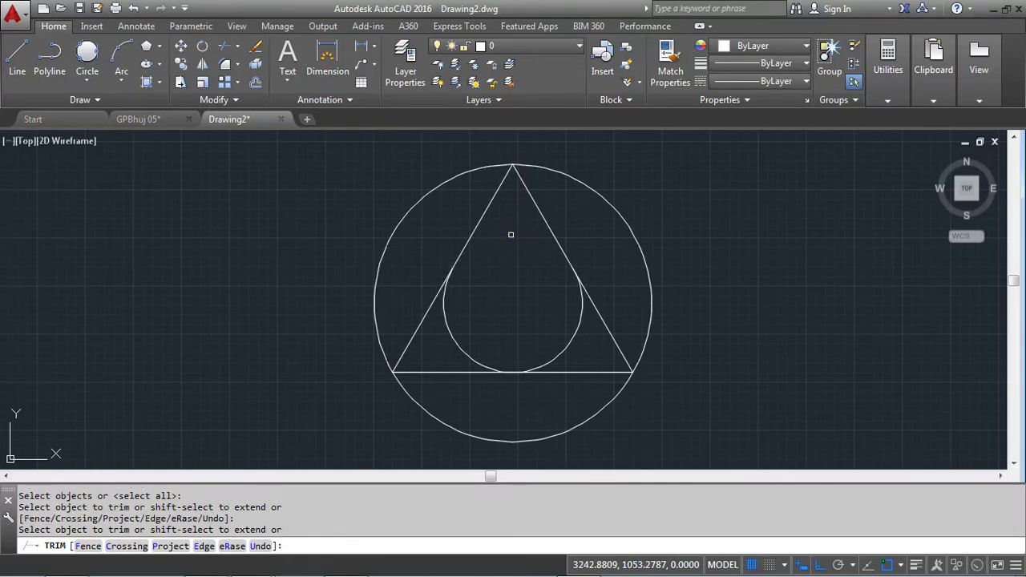
click(431, 192)
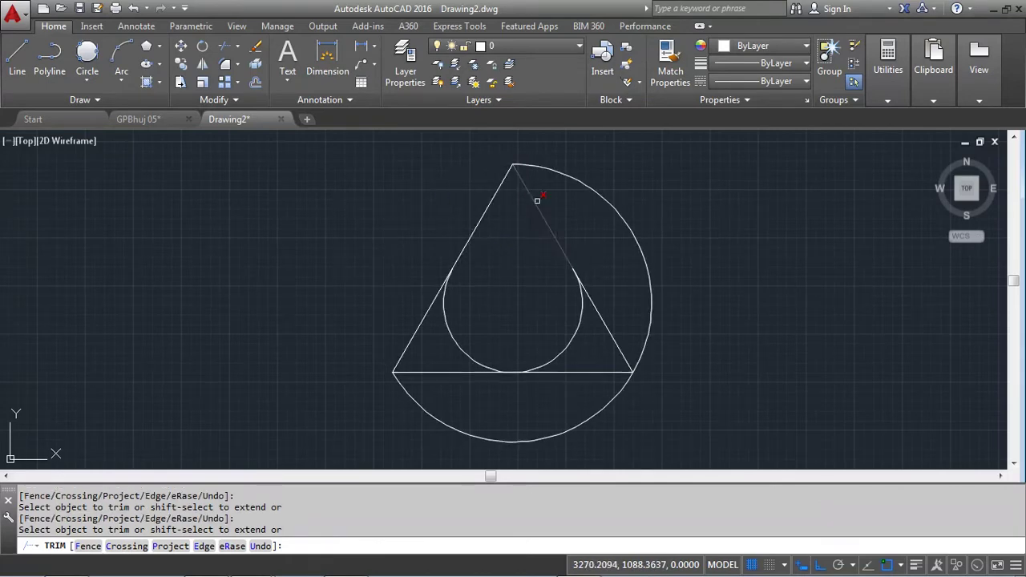
click(596, 190)
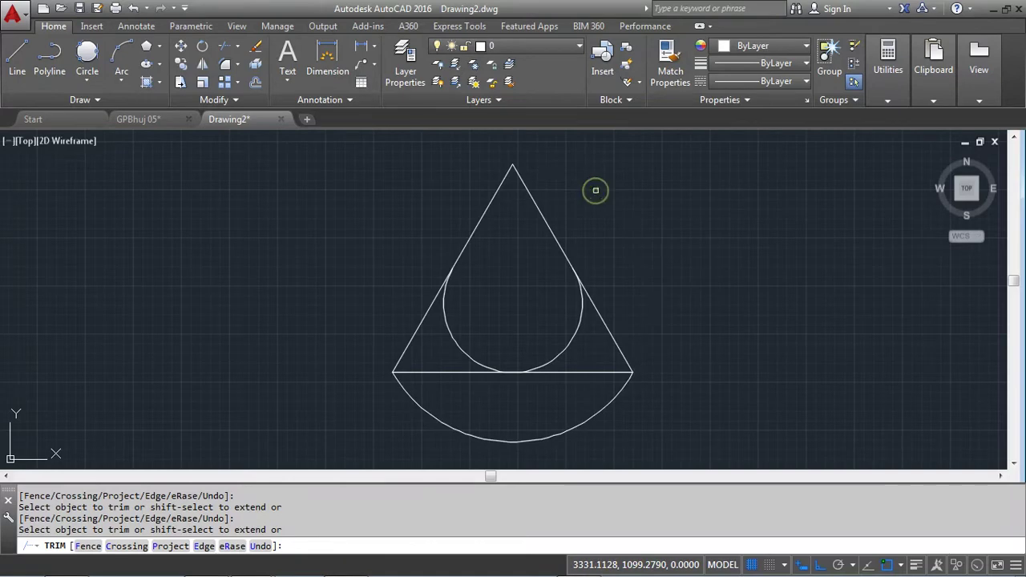
click(602, 315)
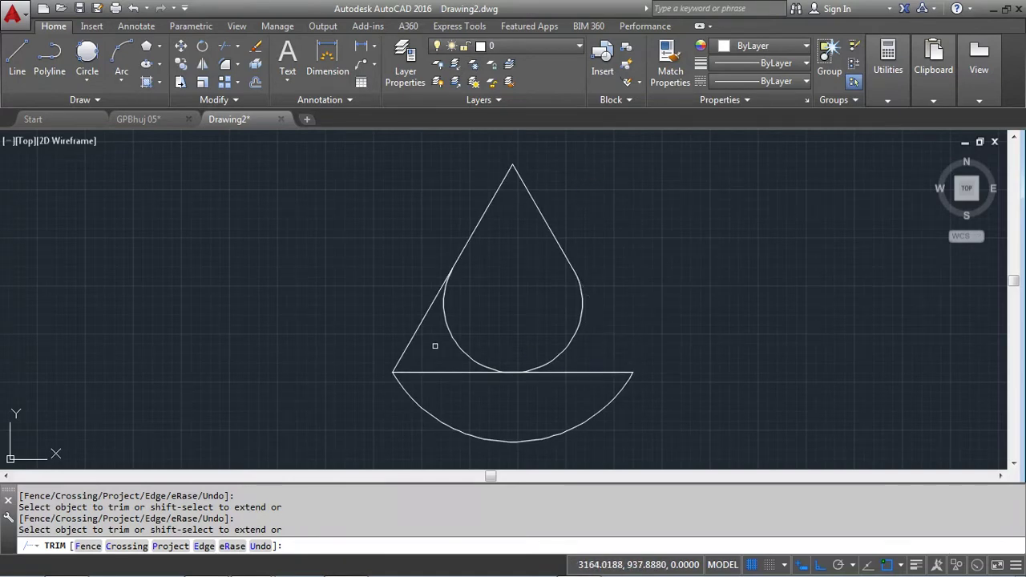
click(411, 340)
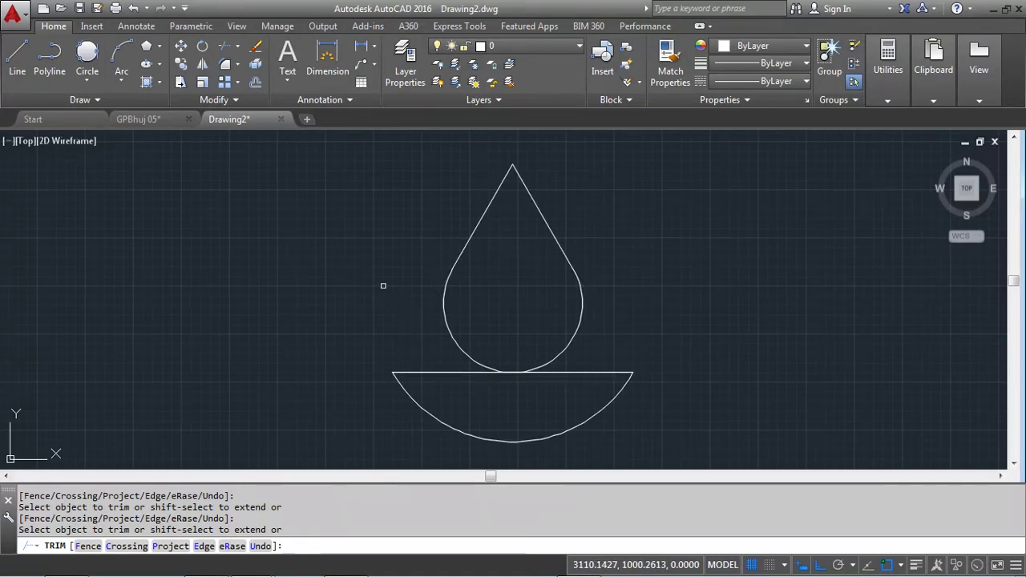
key(Escape)
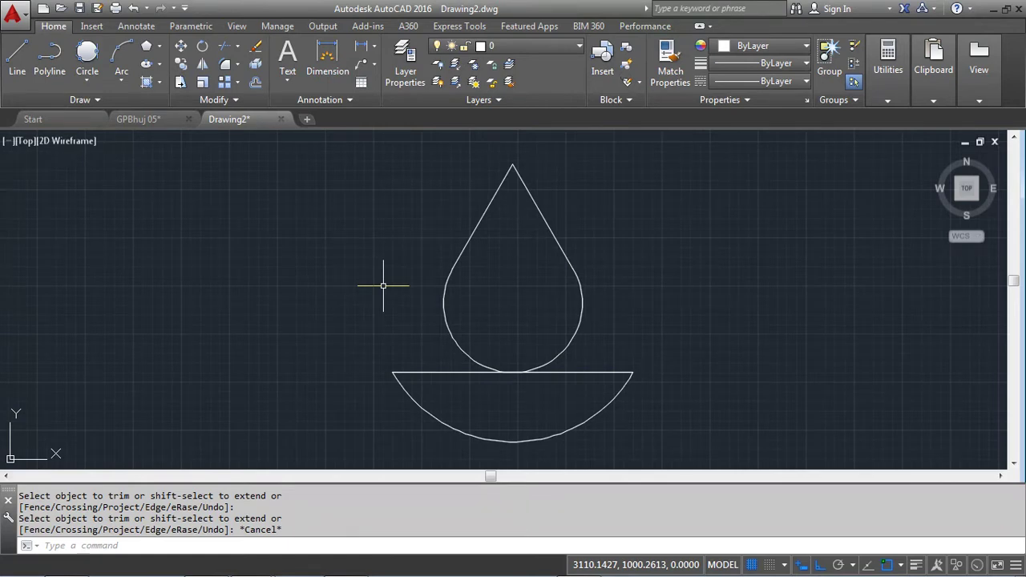
Draw a circle of radius 20 by centre and radius, centred on the drop's rounded lower arc.
click(88, 80)
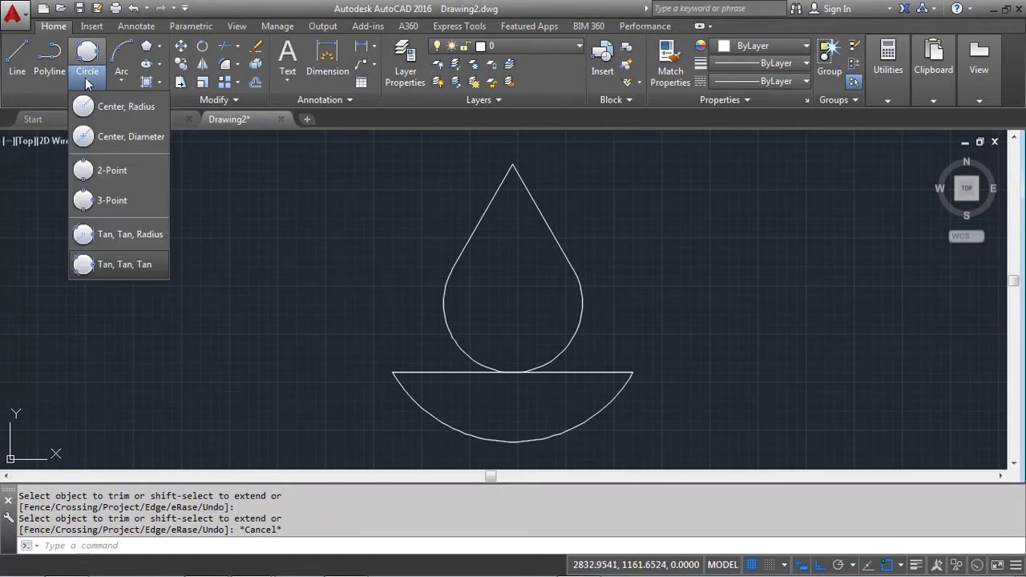
click(121, 106)
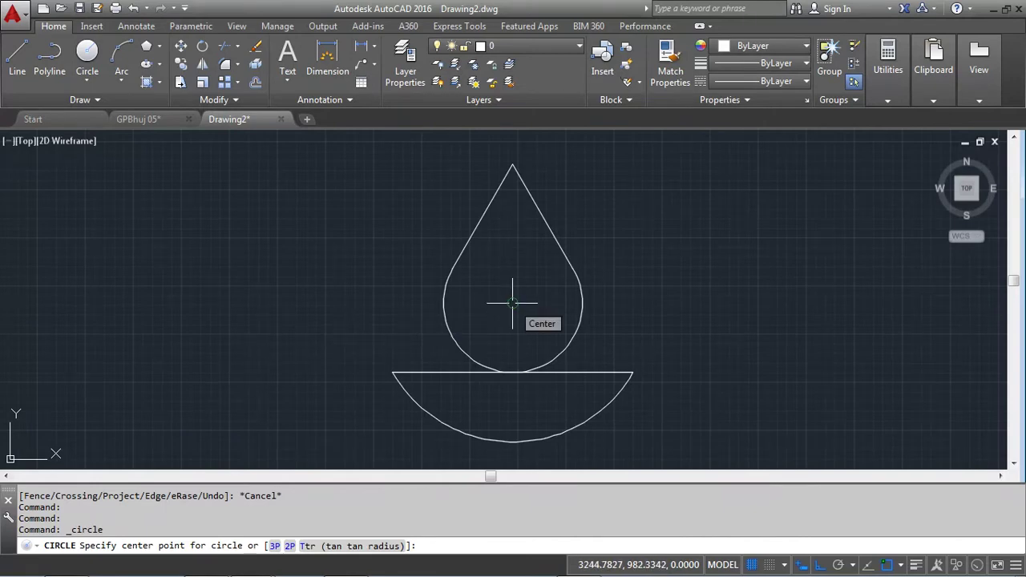
click(512, 303)
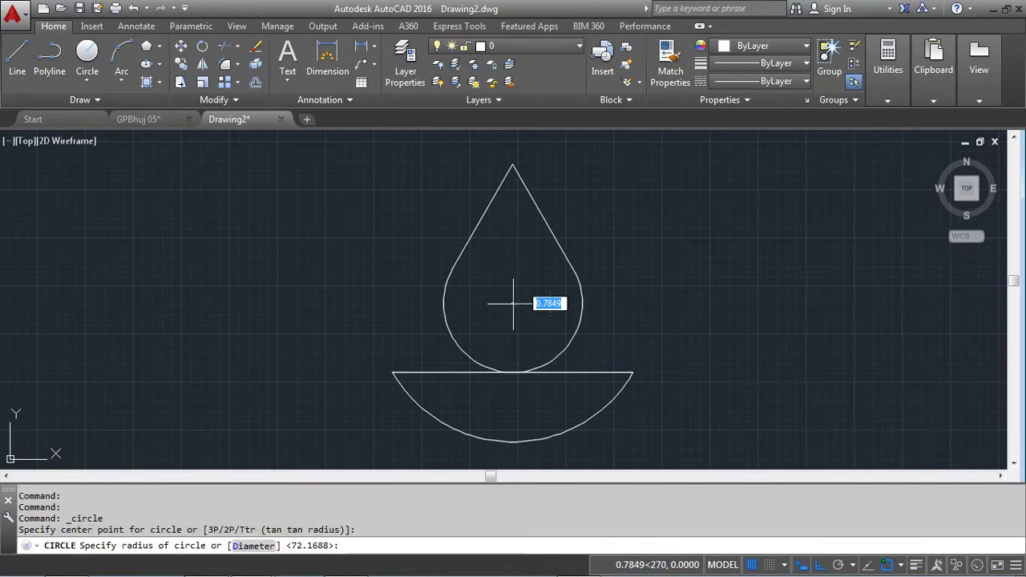
text(20)
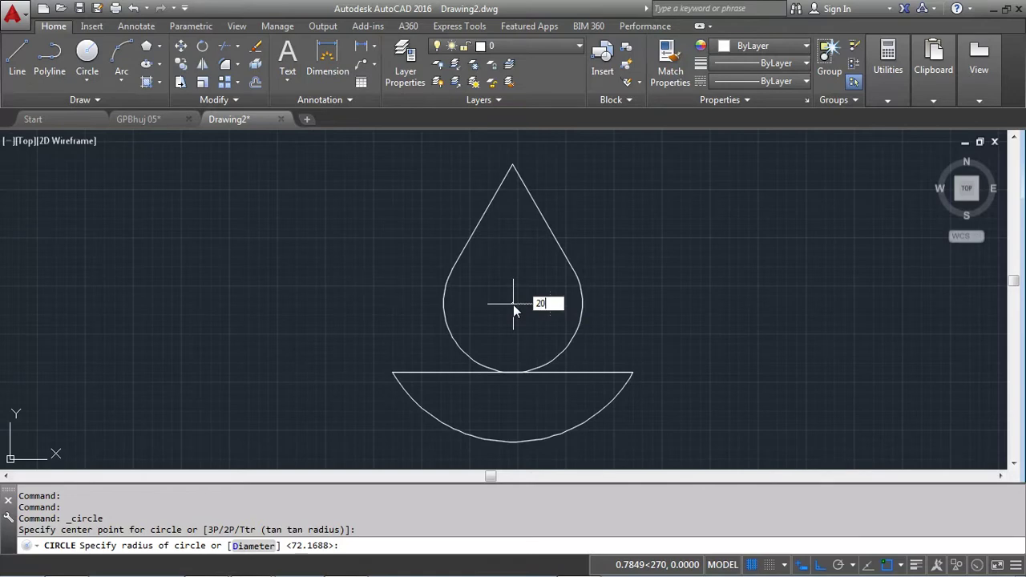
key(Return)
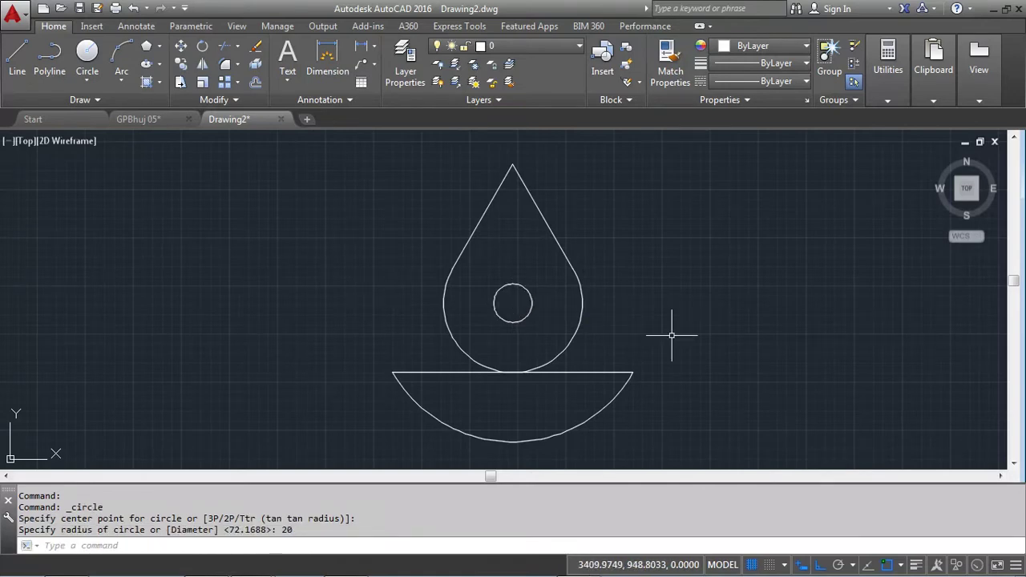
Offset the small centre circle outward by 10, and offset the resulting circle outward by the same distance.
click(257, 83)
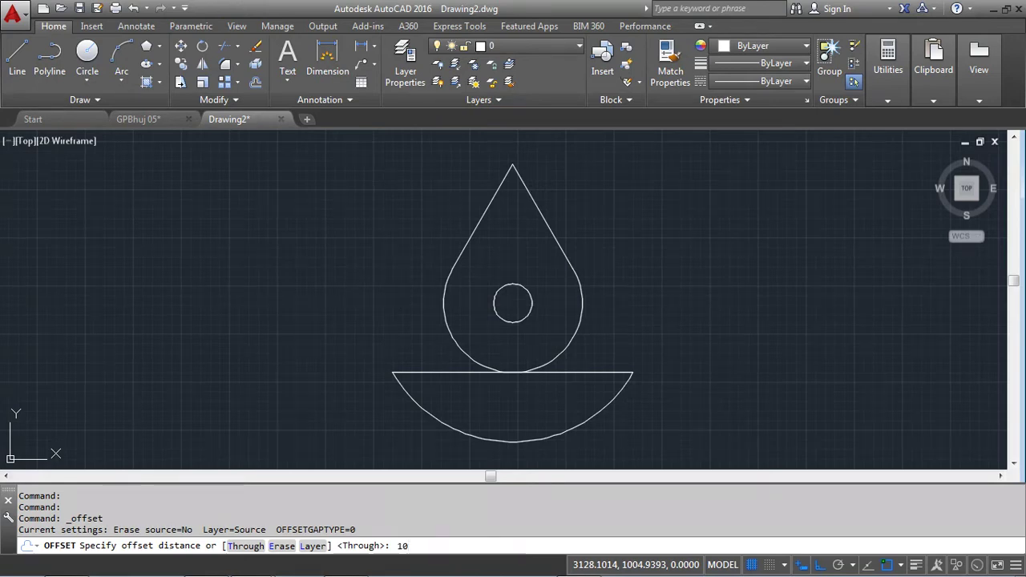
key(Return)
click(528, 293)
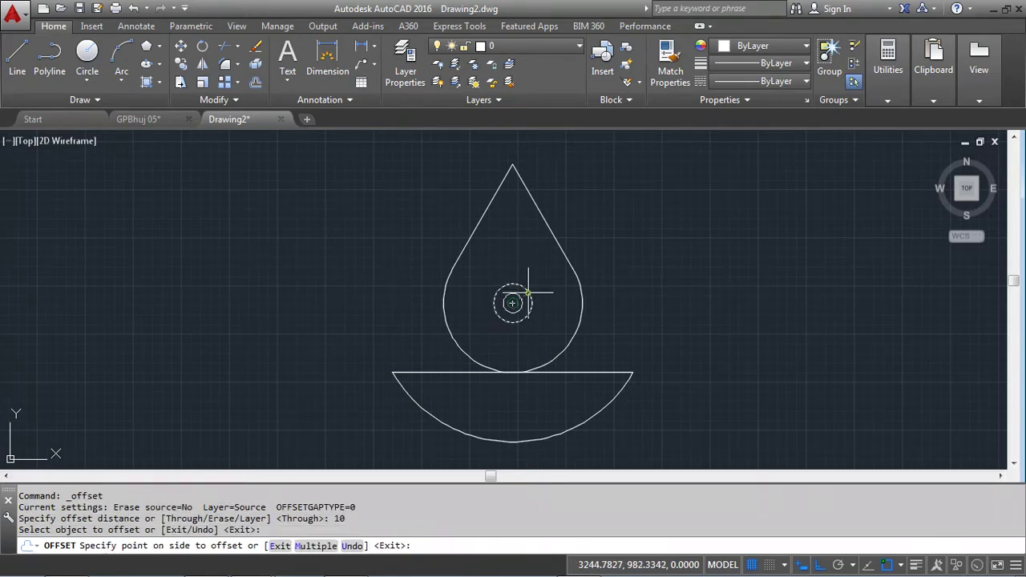
click(552, 285)
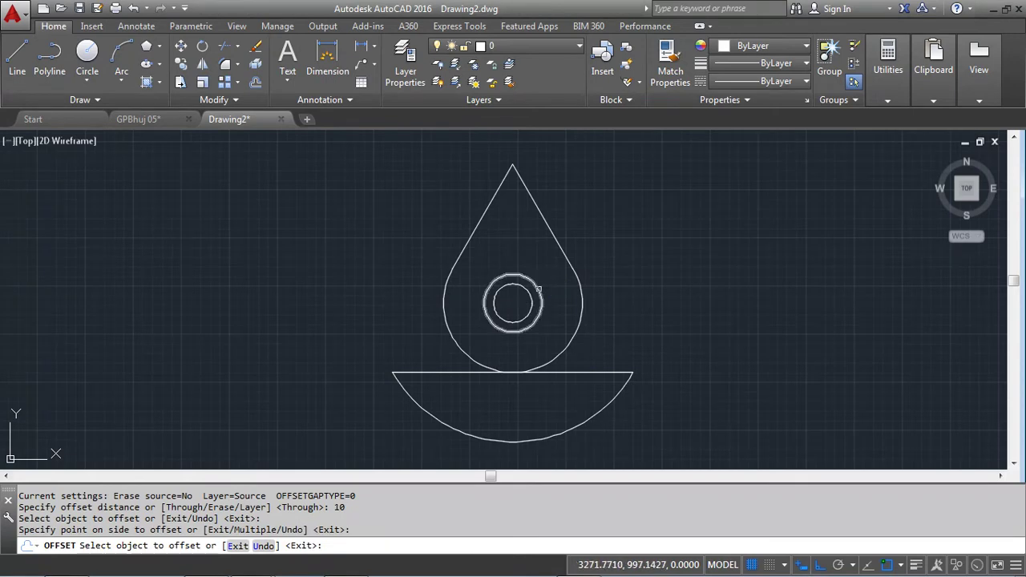
click(539, 290)
click(553, 289)
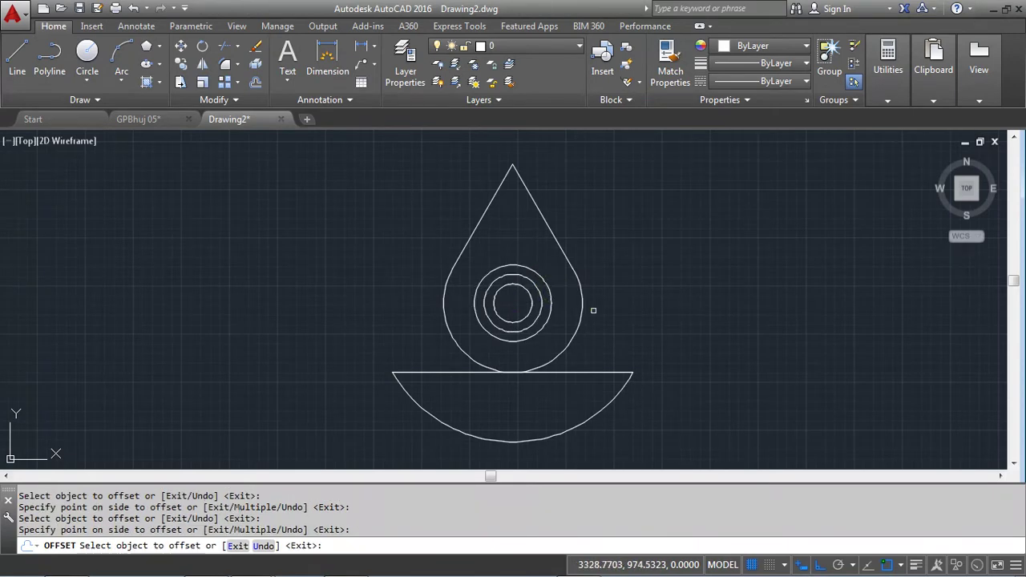
Add two more concentric circles inside the drop by offsetting the outermost offset circle outward by 10 each time.
click(549, 320)
click(557, 324)
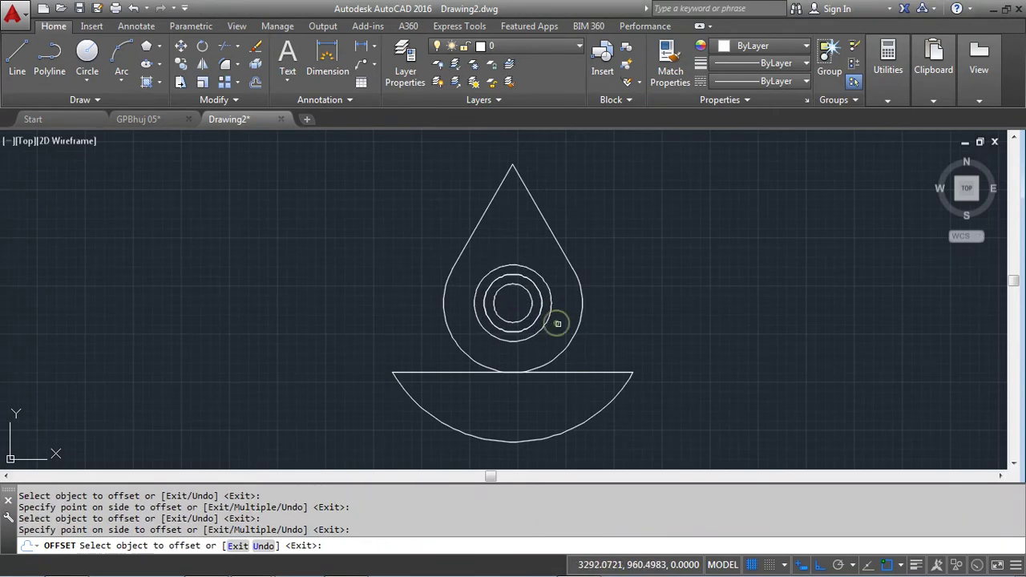
click(558, 326)
click(559, 327)
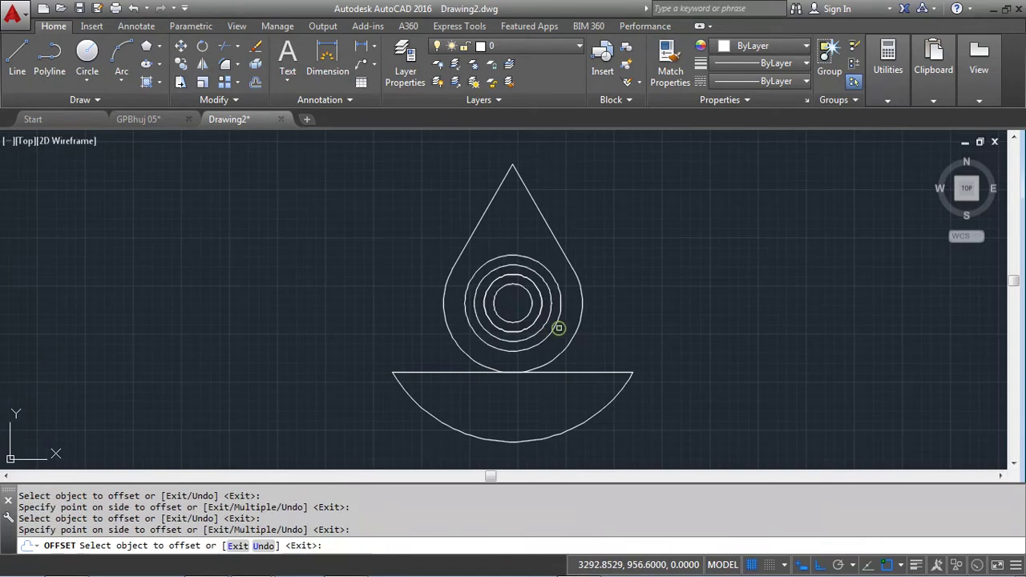
click(558, 332)
click(557, 327)
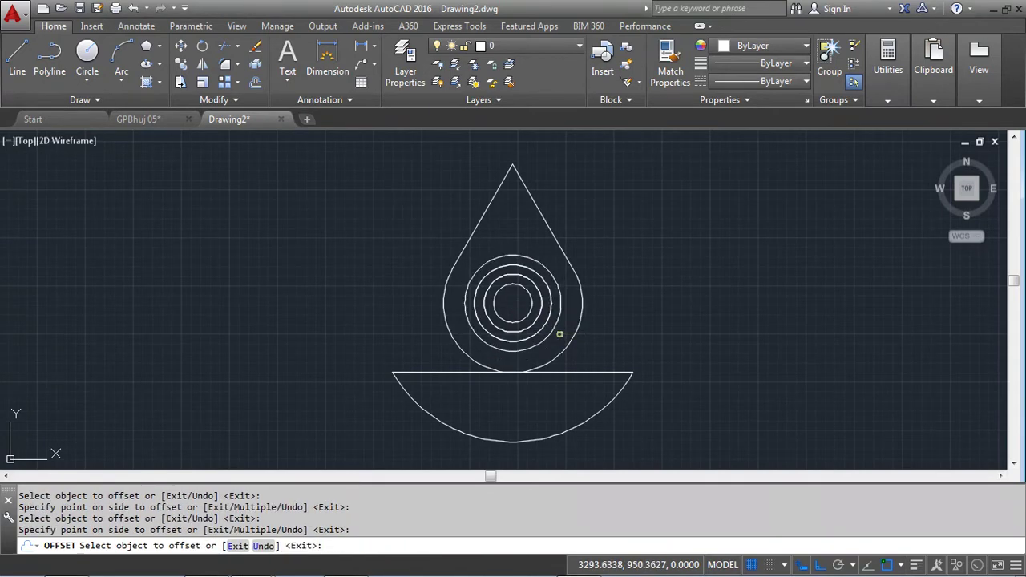
click(550, 334)
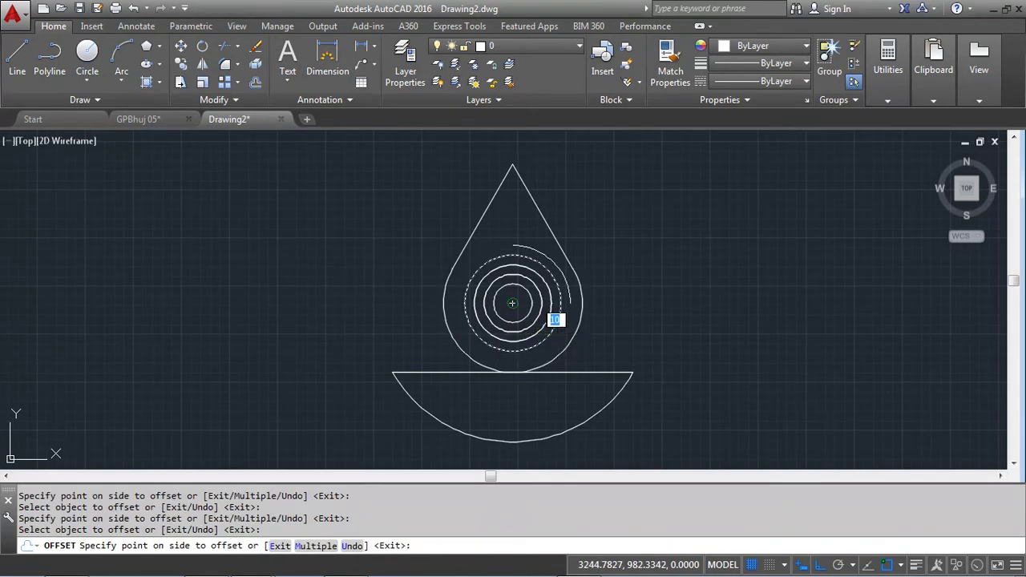
click(557, 332)
scroll(589, 343, up, 6)
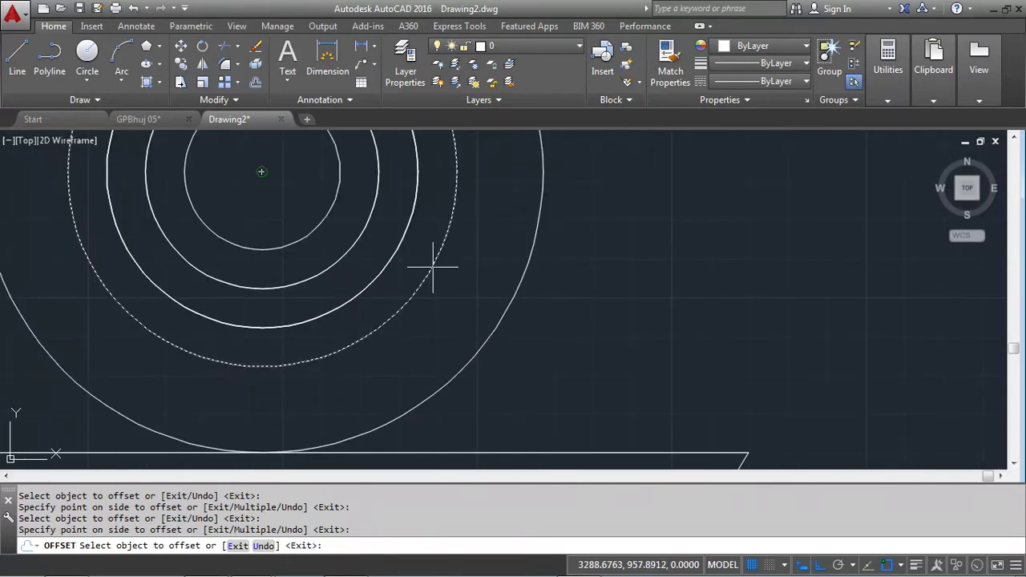
click(435, 270)
click(456, 298)
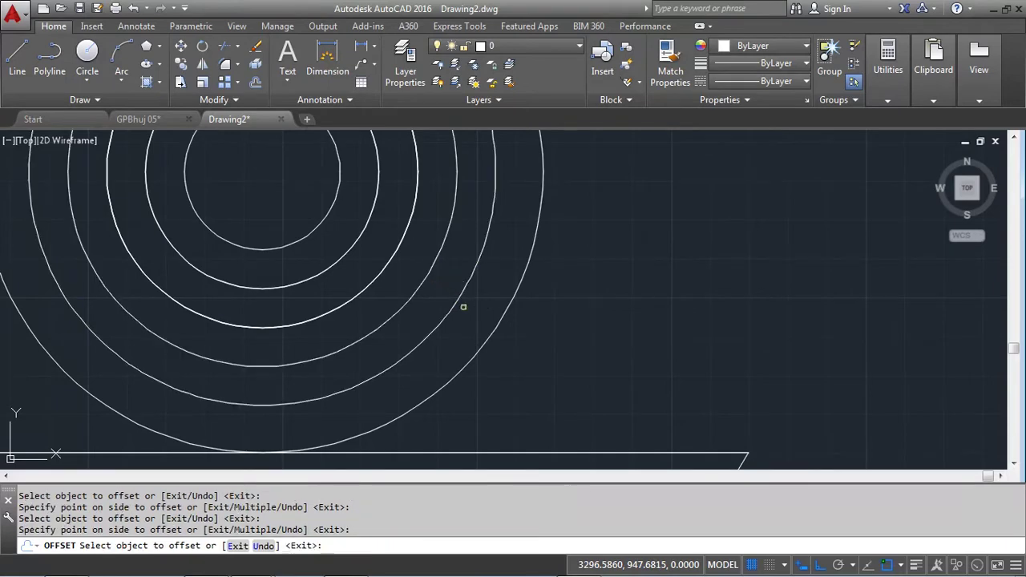
key(Escape)
scroll(476, 328, down, 7)
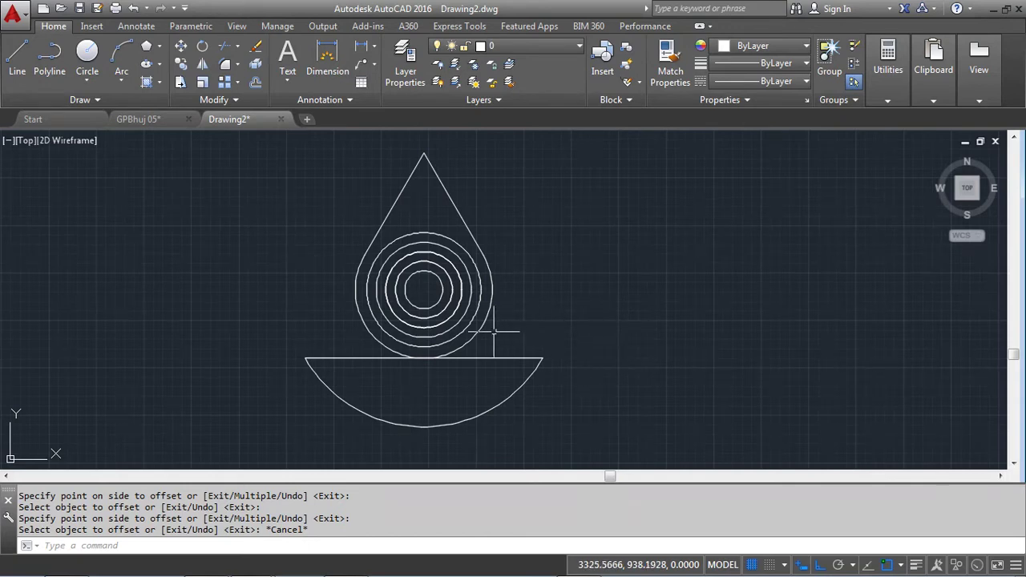
Delete the second-largest of the concentric circles inside the drop.
click(458, 323)
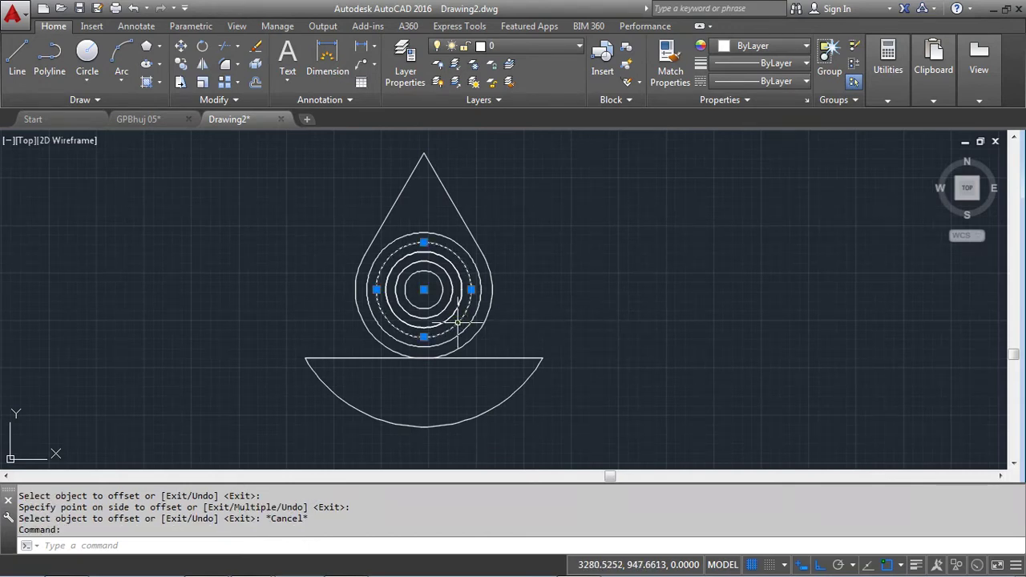
key(Delete)
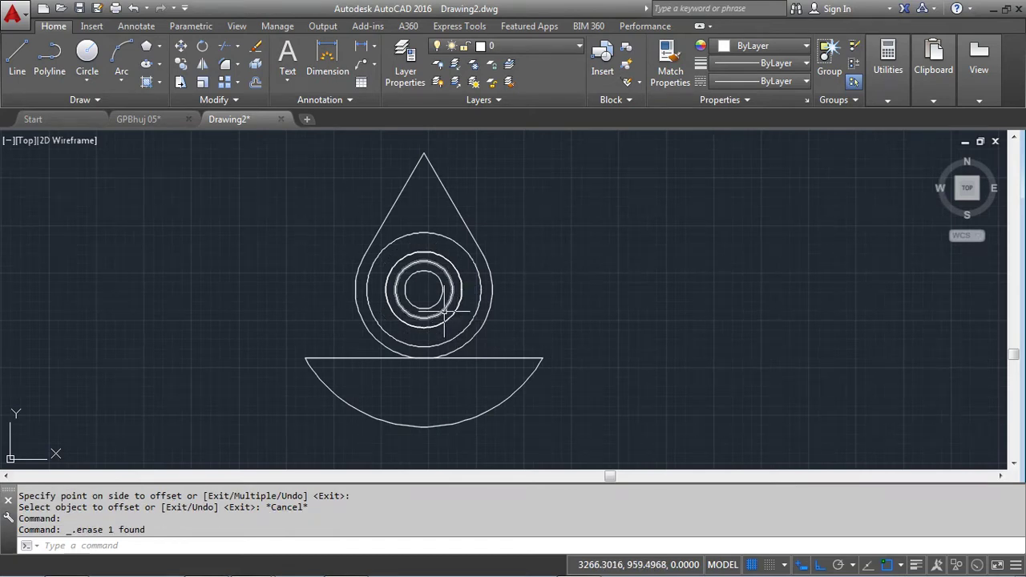